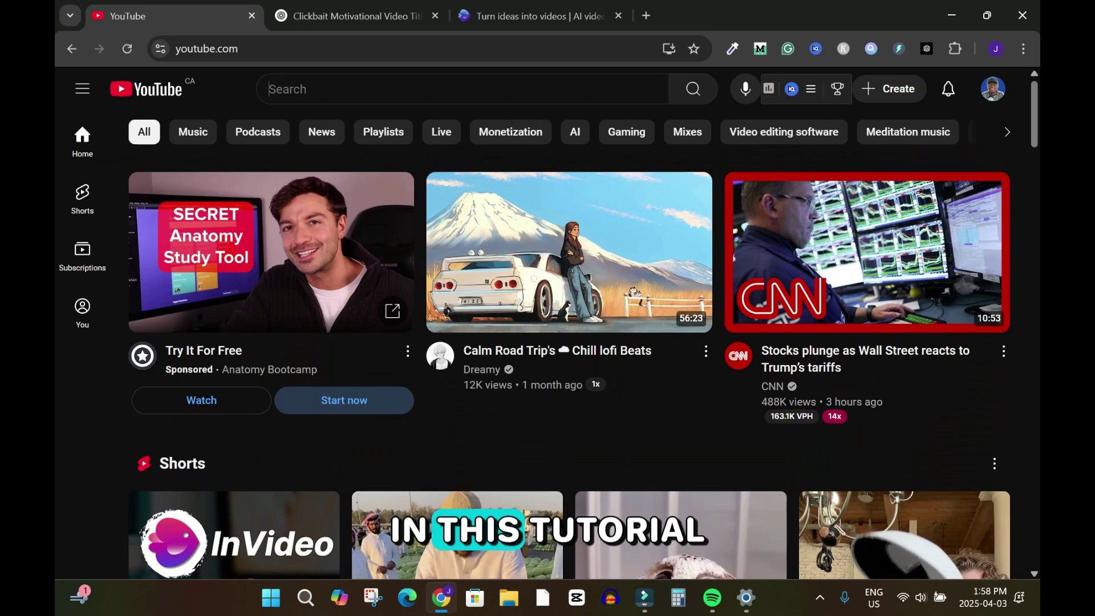
Step: Return to YouTube and search for 'motivational video'
{"action": "scroll", "coordinate": [570, 370], "scroll_direction": "down", "scroll_amount": 8}
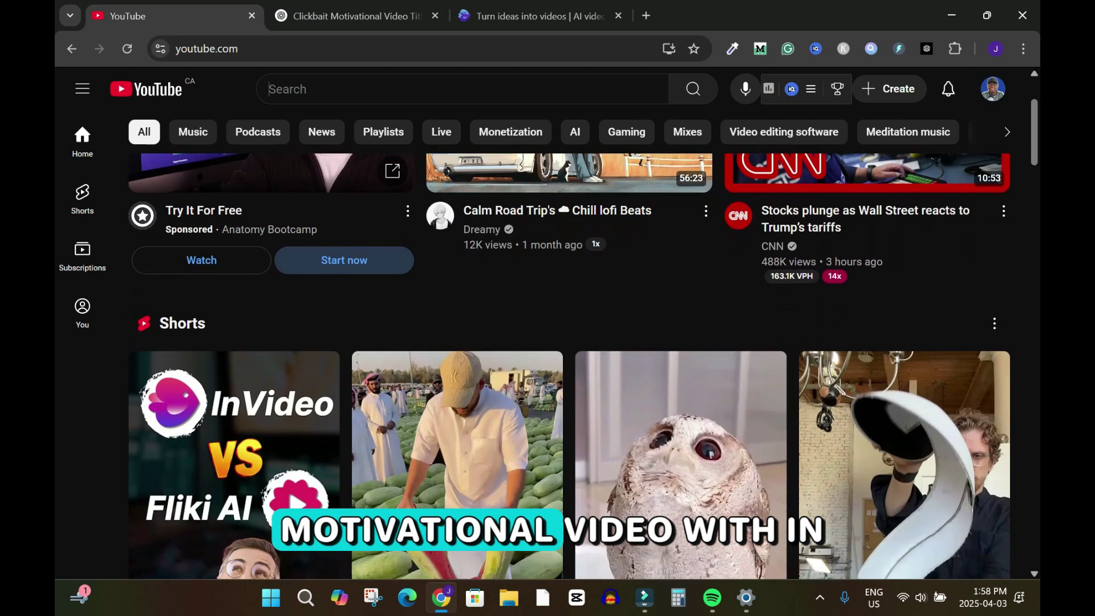
{"action": "key", "text": "ctrl+3"}
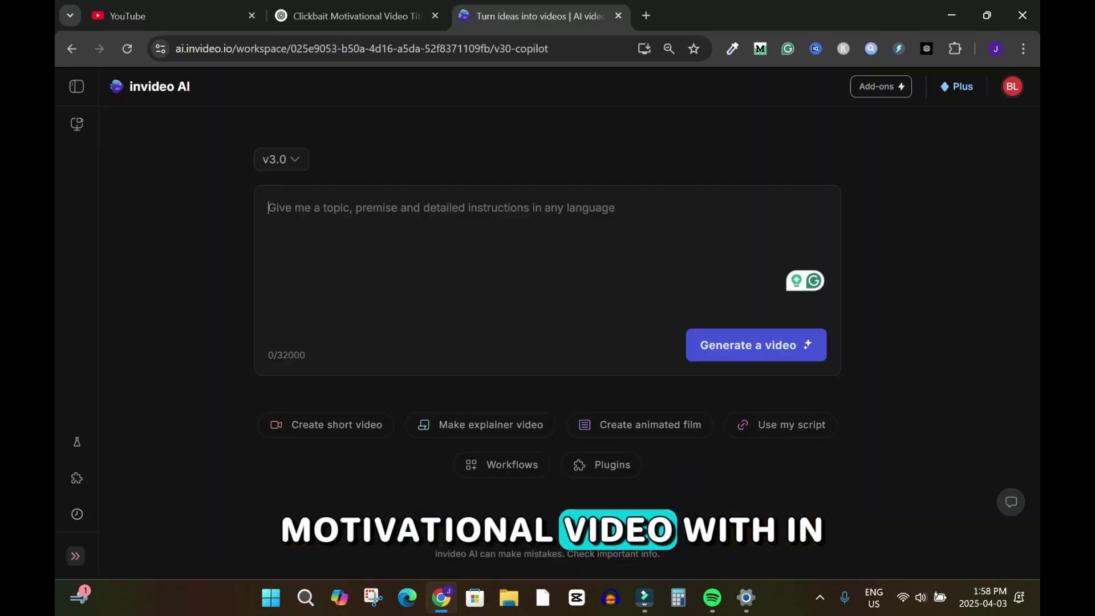
{"action": "key", "text": "ctrl+1"}
{"action": "scroll", "coordinate": [570, 319], "scroll_direction": "up", "scroll_amount": 8}
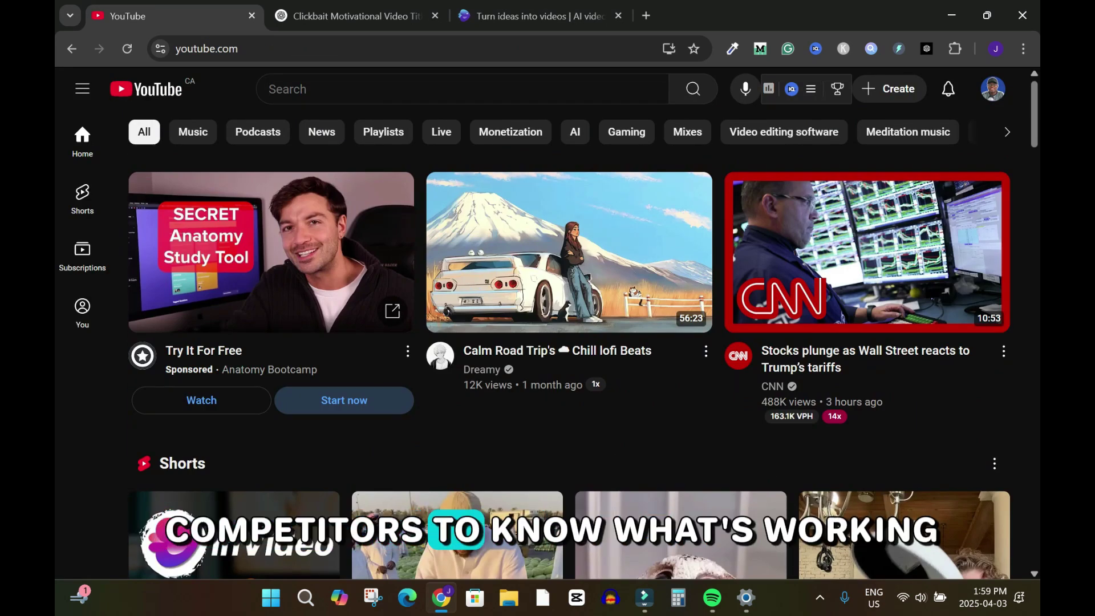
{"action": "left_click", "coordinate": [457, 89]}
{"action": "type", "text": "motiva"}
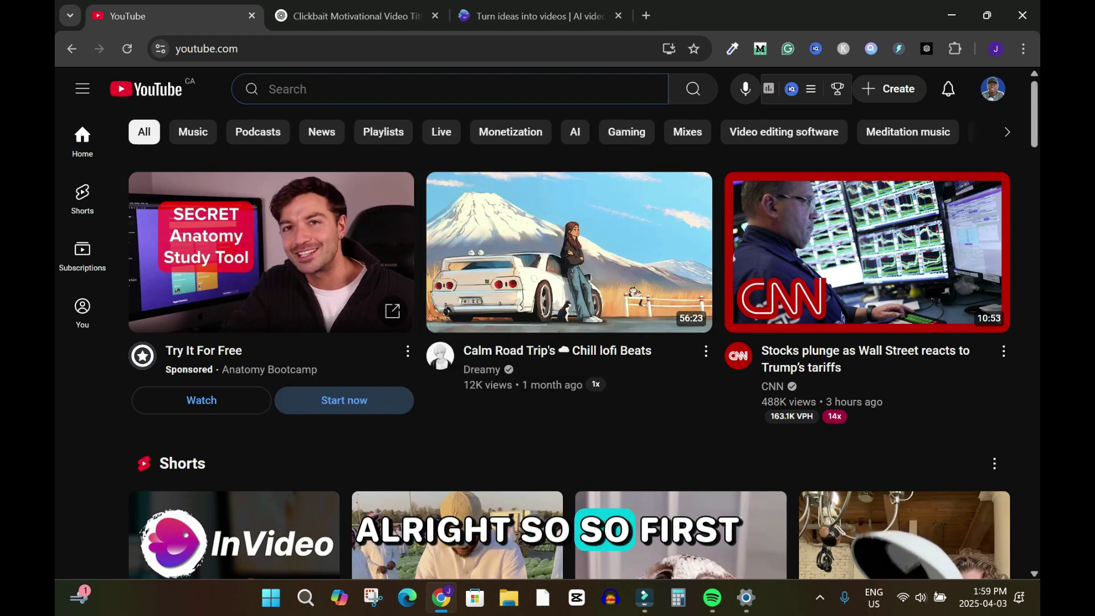
{"action": "type", "text": "motiv"}
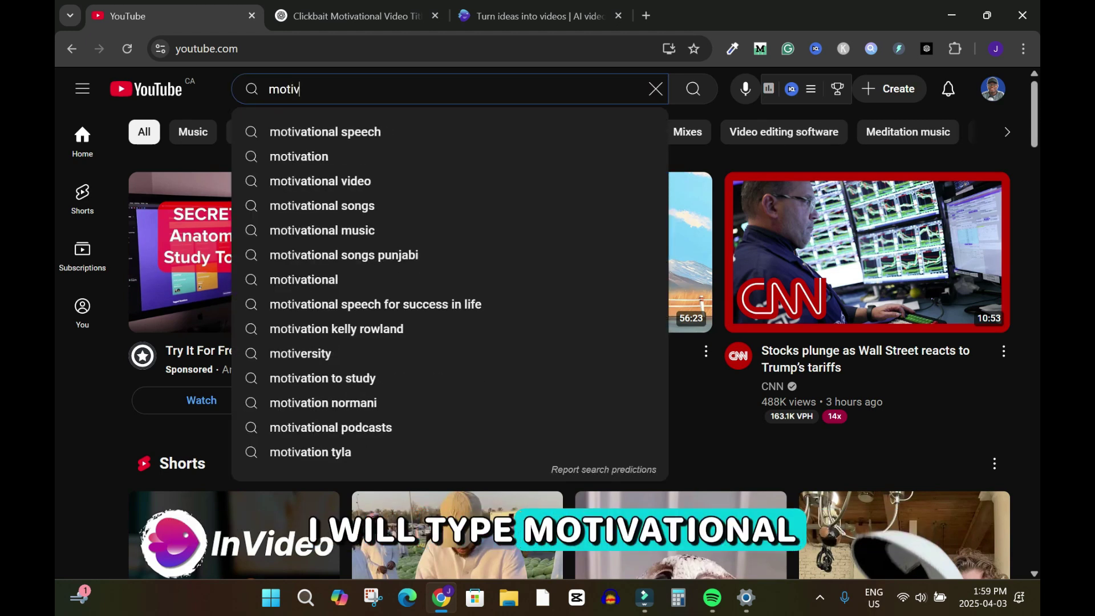
{"action": "type", "text": "ational vide"}
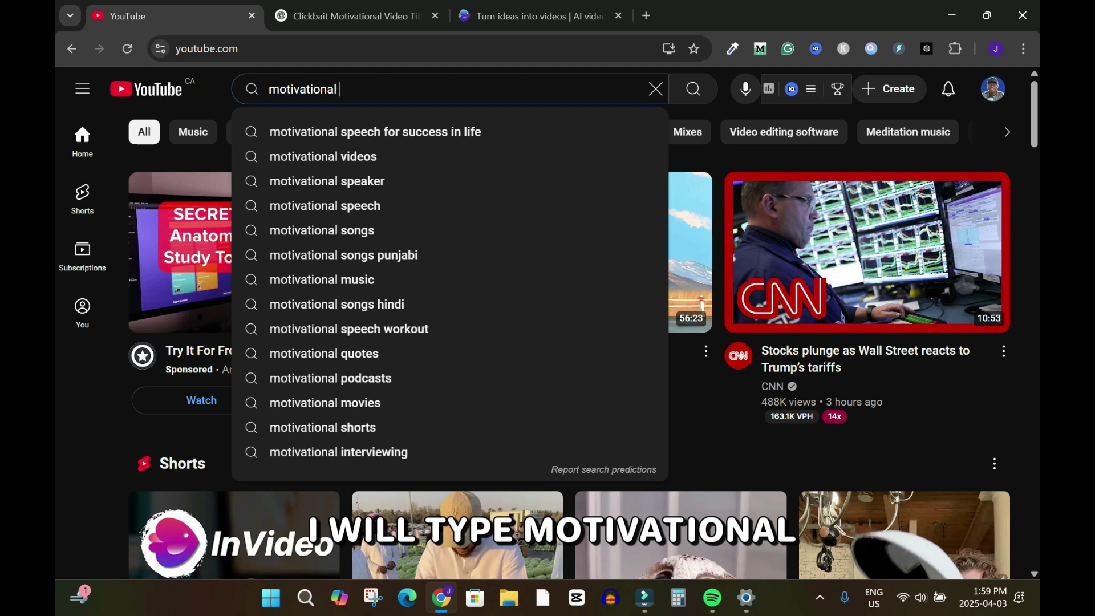
{"action": "key", "text": "Return"}
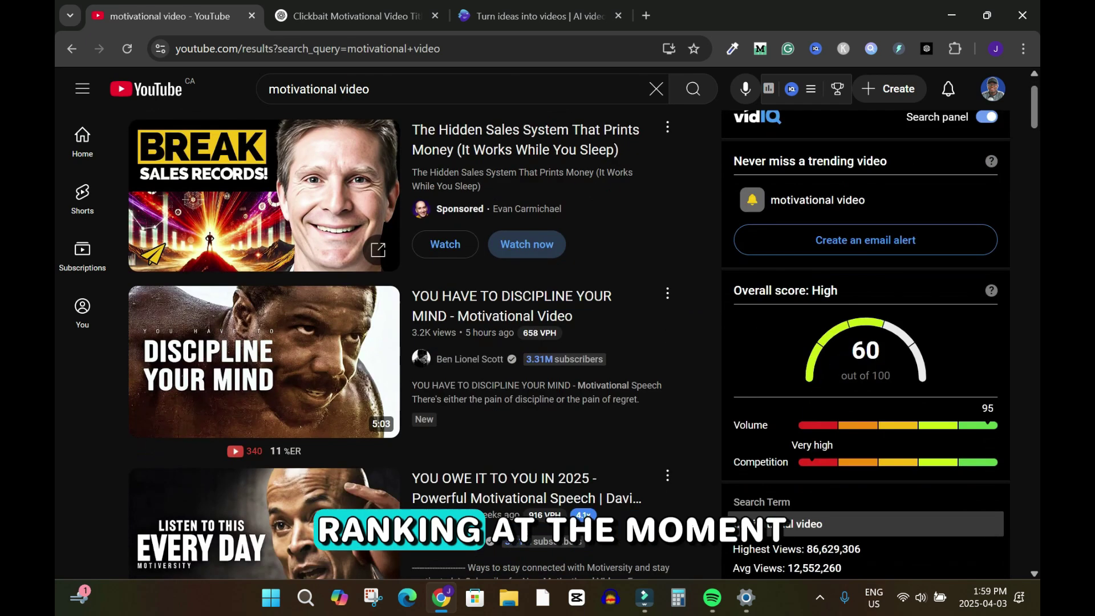
Step: Sort the 'motivational video' results by view count
{"action": "scroll", "coordinate": [547, 342], "scroll_direction": "down", "scroll_amount": 6}
{"action": "scroll", "coordinate": [972, 137], "scroll_direction": "up", "scroll_amount": 6}
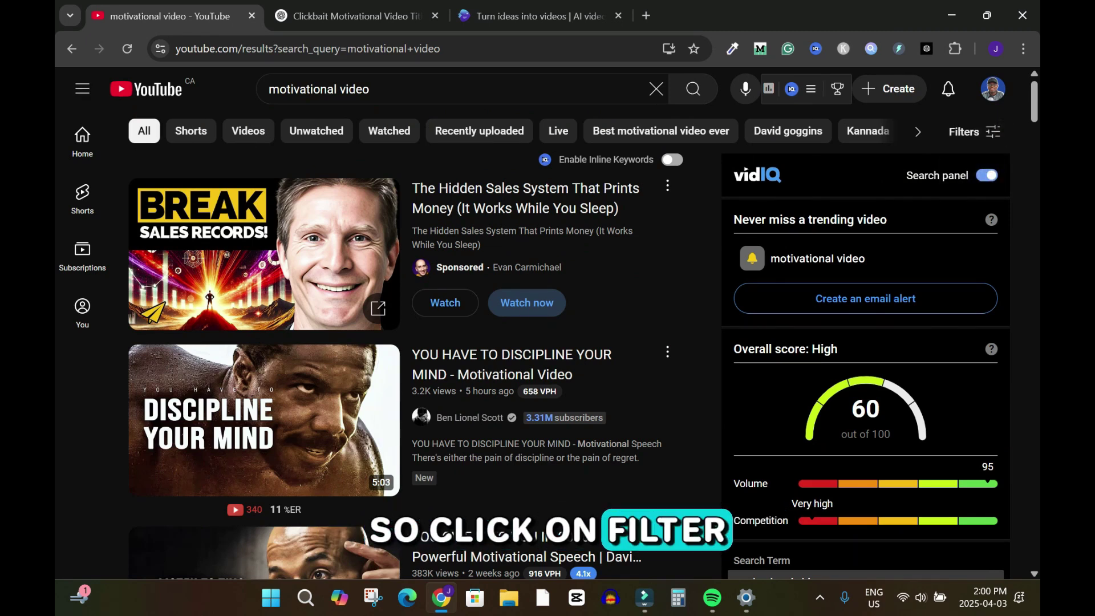
{"action": "left_click", "coordinate": [973, 131]}
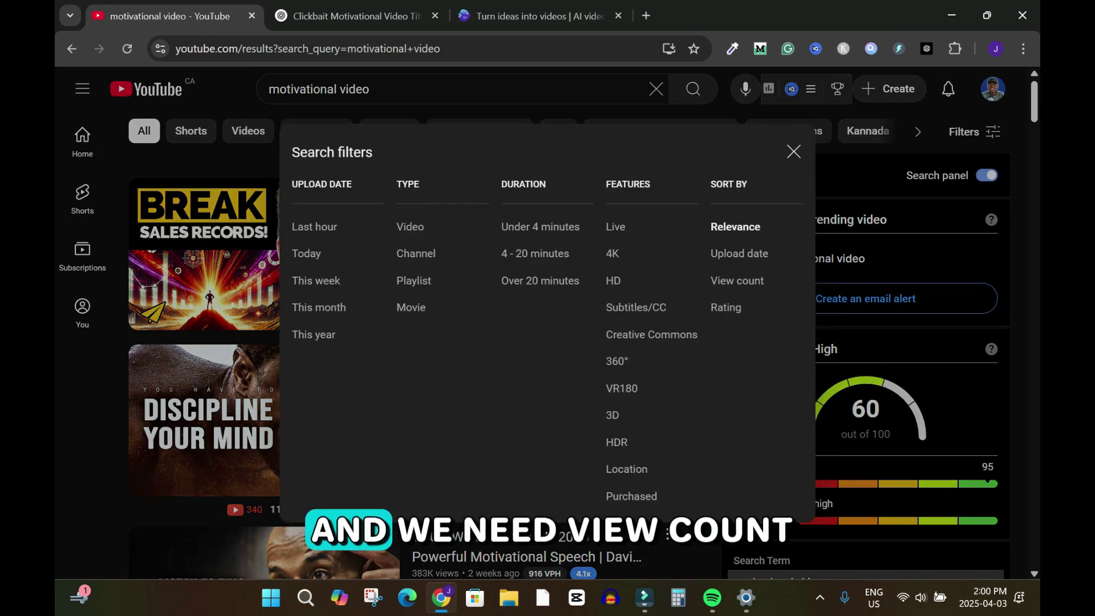
{"action": "left_click", "coordinate": [736, 280]}
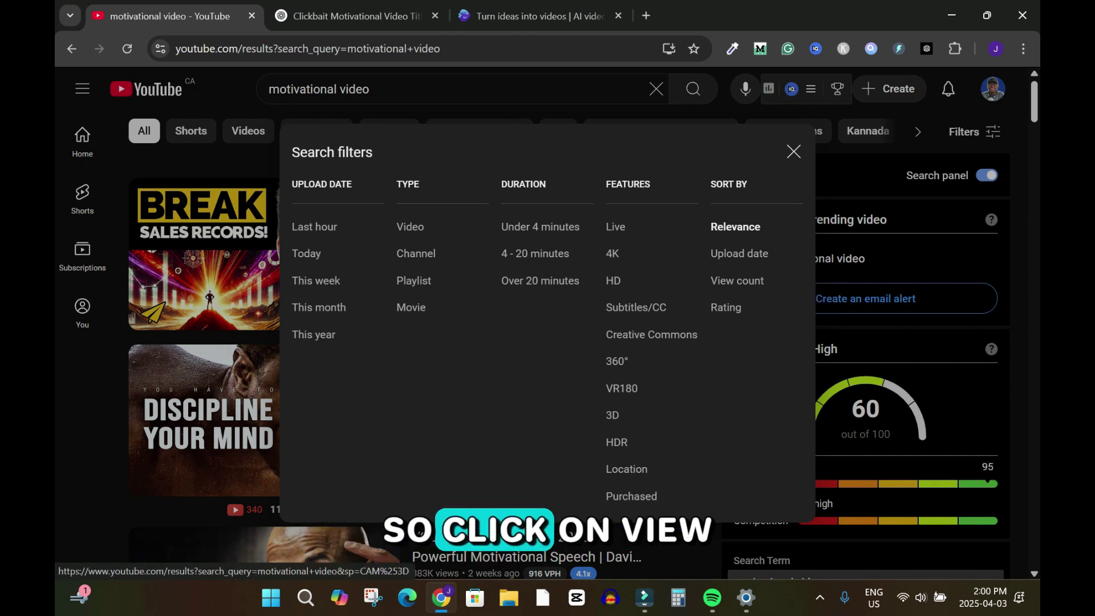
{"action": "scroll", "coordinate": [736, 281], "scroll_direction": "down", "scroll_amount": 3}
{"action": "scroll", "coordinate": [405, 342], "scroll_direction": "down", "scroll_amount": 10}
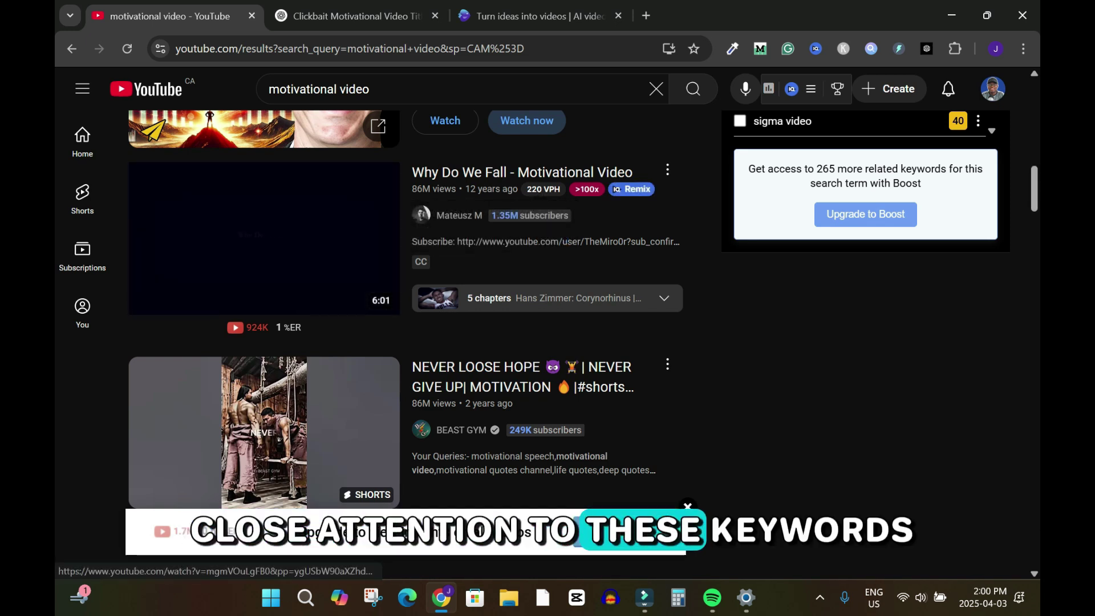
{"action": "scroll", "coordinate": [263, 228], "scroll_direction": "down", "scroll_amount": 4}
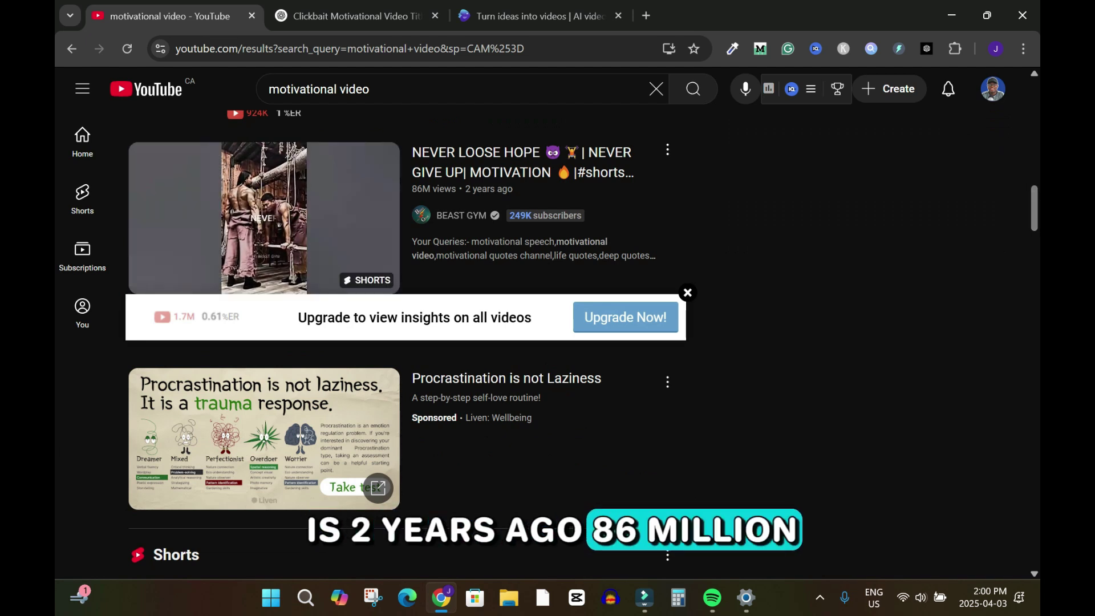
{"action": "scroll", "coordinate": [410, 342], "scroll_direction": "up", "scroll_amount": 3}
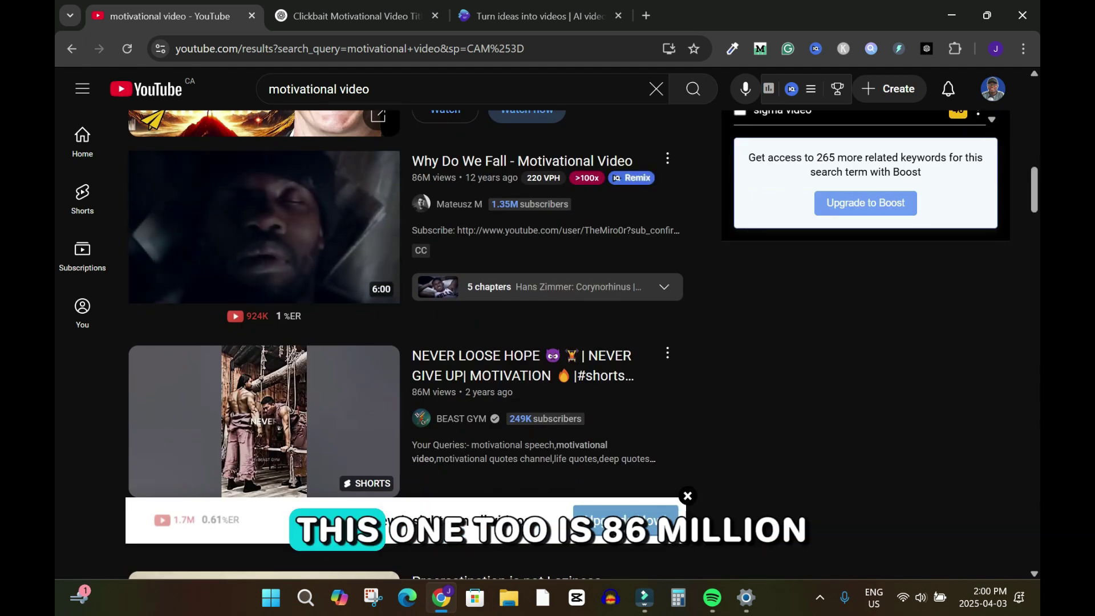
{"action": "scroll", "coordinate": [262, 228], "scroll_direction": "down", "scroll_amount": 1}
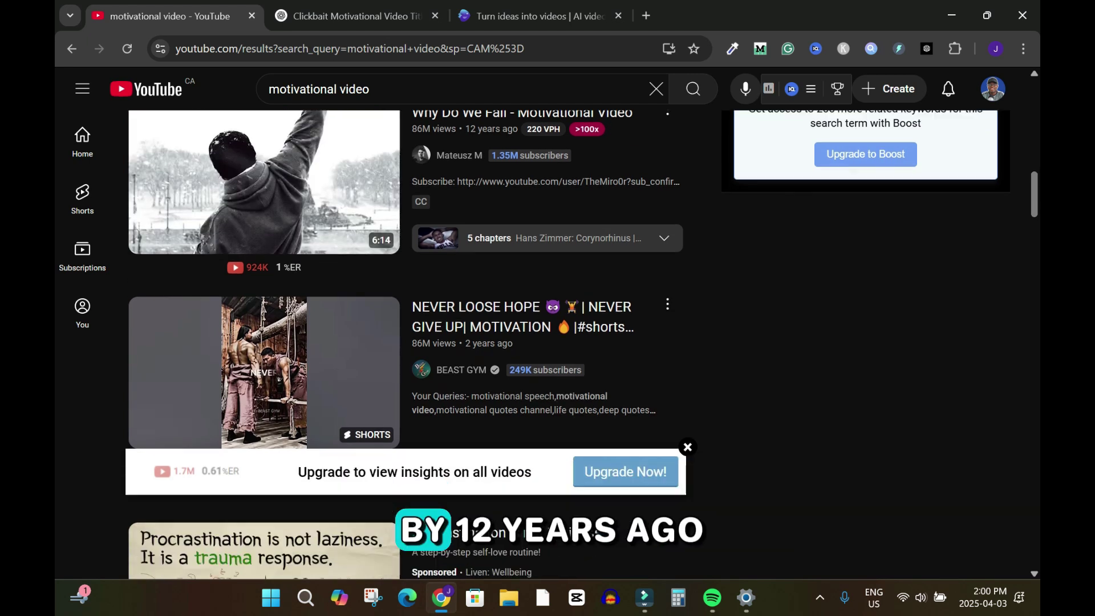
{"action": "scroll", "coordinate": [262, 268], "scroll_direction": "down", "scroll_amount": 2}
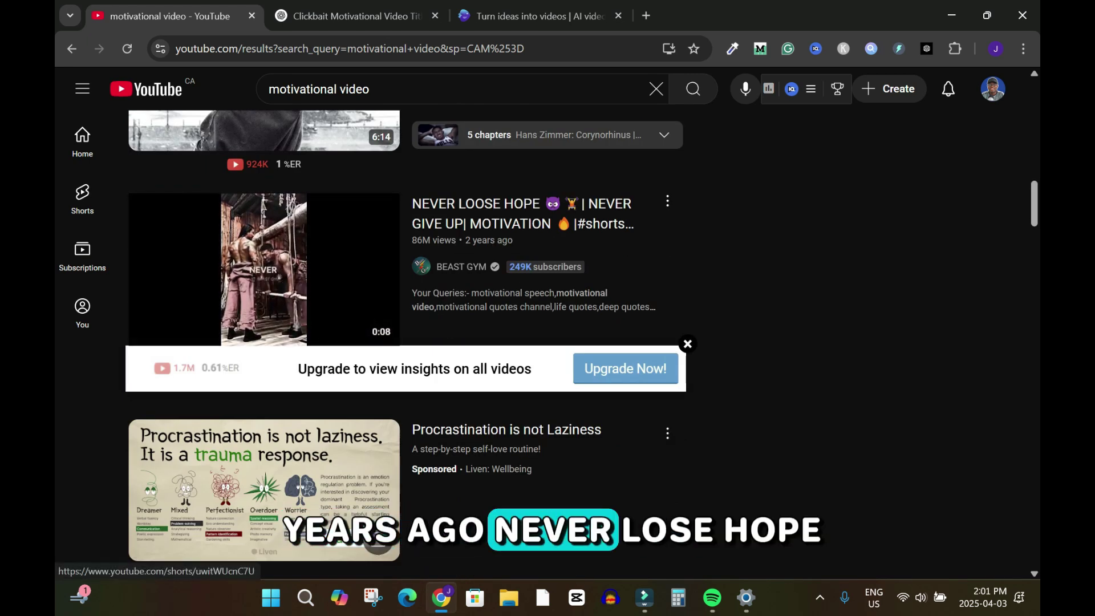
{"action": "scroll", "coordinate": [411, 342], "scroll_direction": "down", "scroll_amount": 3}
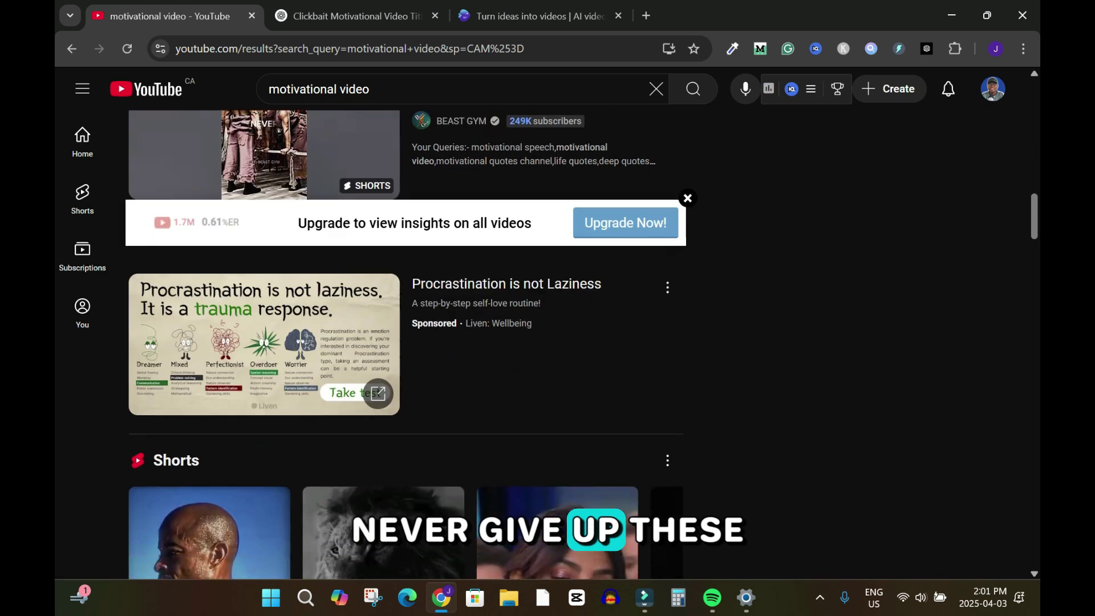
{"action": "scroll", "coordinate": [411, 342], "scroll_direction": "down", "scroll_amount": 5}
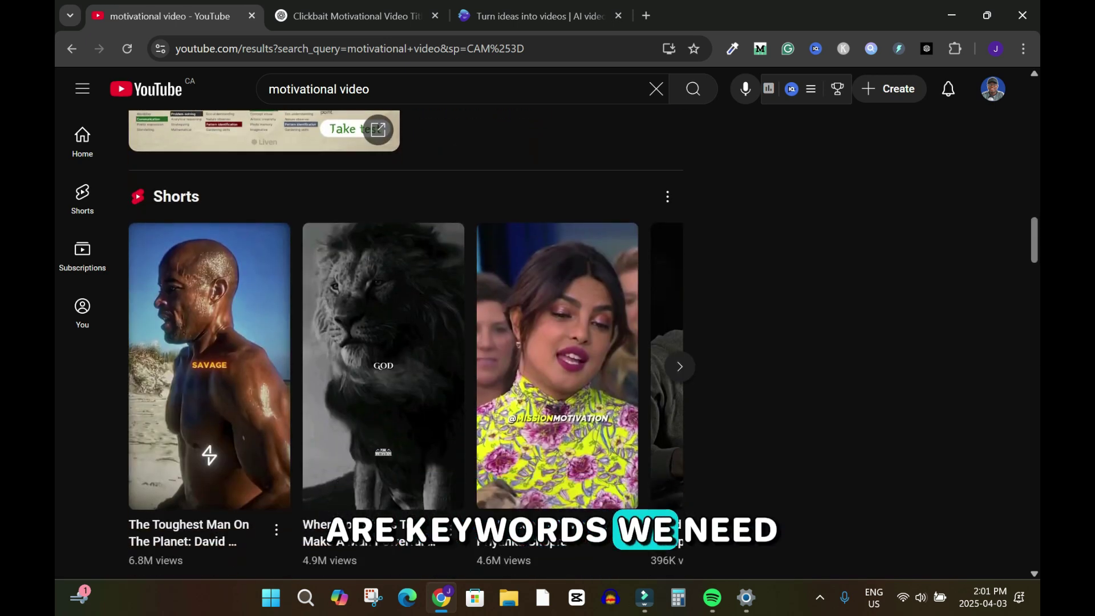
{"action": "scroll", "coordinate": [263, 342], "scroll_direction": "down", "scroll_amount": 8}
{"action": "scroll", "coordinate": [263, 342], "scroll_direction": "up", "scroll_amount": 4}
{"action": "scroll", "coordinate": [262, 342], "scroll_direction": "down", "scroll_amount": 2}
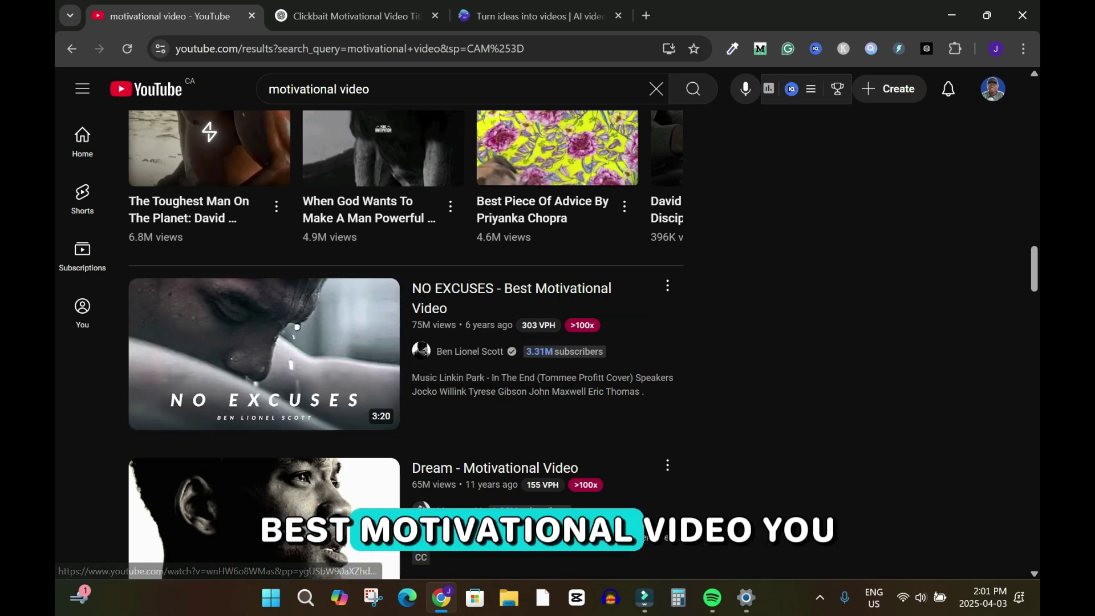
{"action": "scroll", "coordinate": [262, 343], "scroll_direction": "down", "scroll_amount": 1}
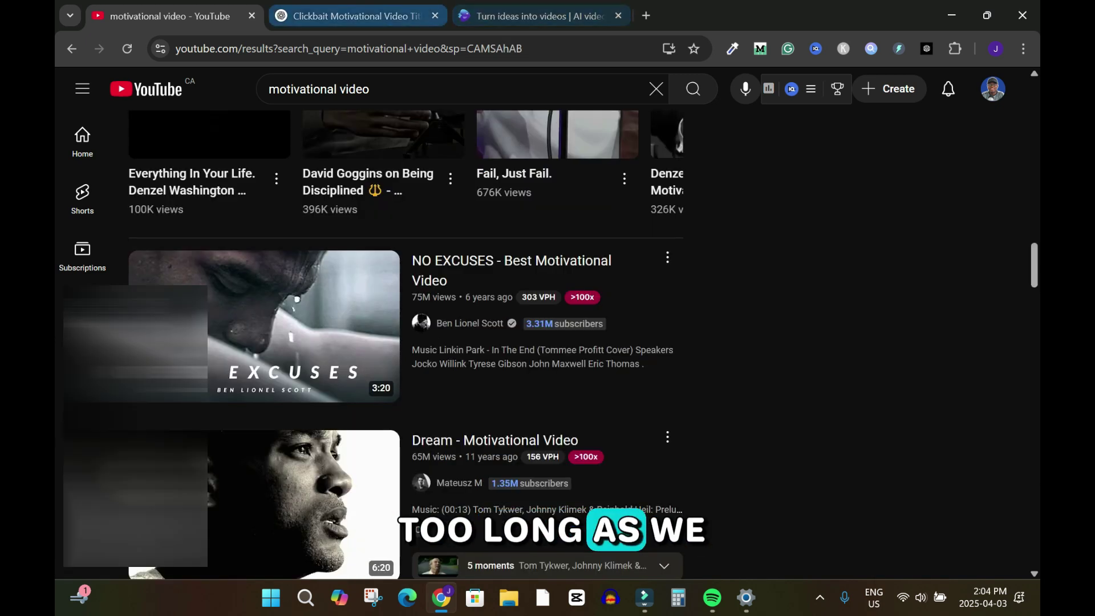
Step: In ChatGPT, read the clickbait script and the 'How to Build Wealth and Success' rewrite
{"action": "key", "text": "ctrl+Tab"}
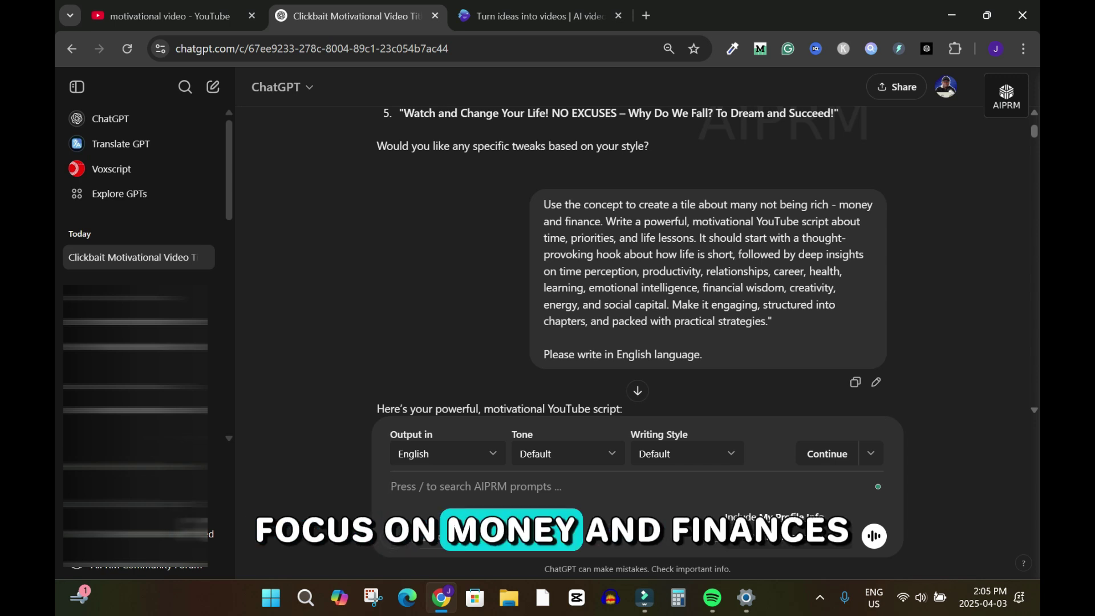
{"action": "scroll", "coordinate": [637, 285], "scroll_direction": "down", "scroll_amount": 5}
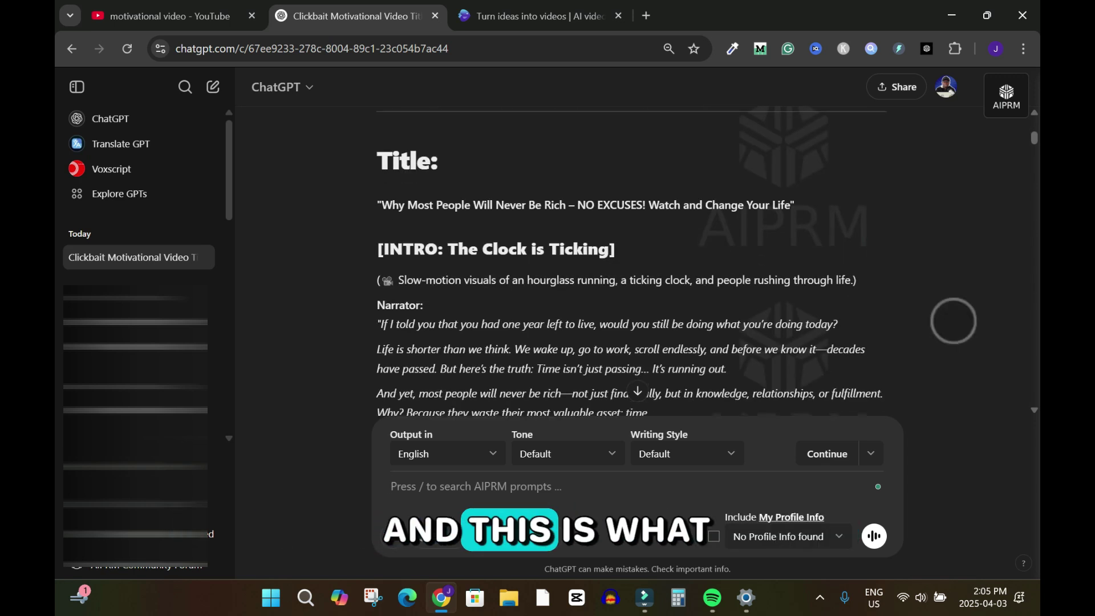
{"action": "scroll", "coordinate": [637, 257], "scroll_direction": "down", "scroll_amount": 1}
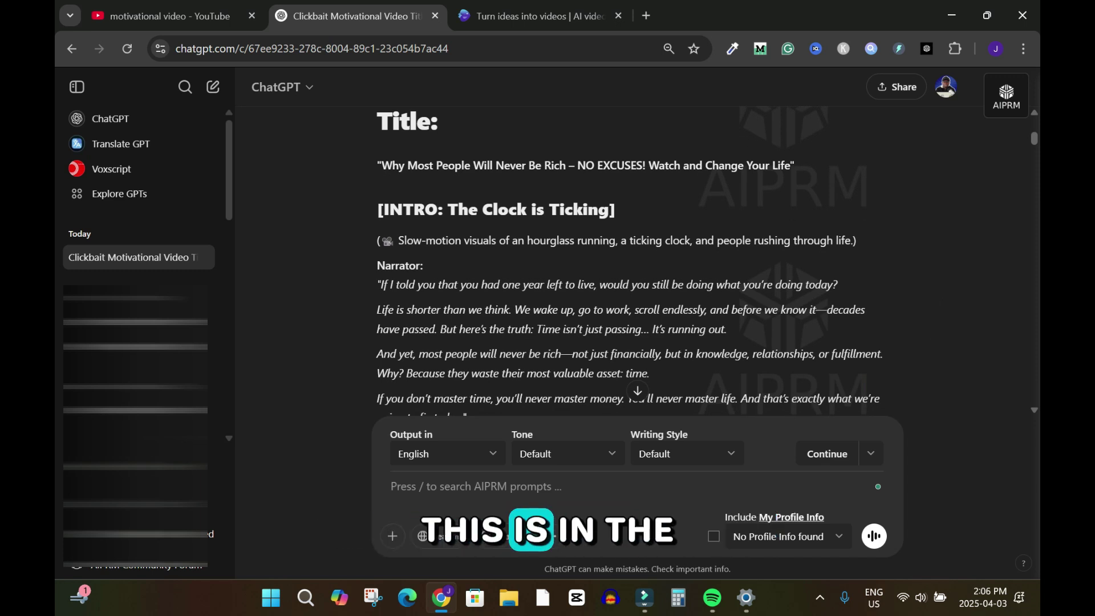
{"action": "scroll", "coordinate": [627, 257], "scroll_direction": "down", "scroll_amount": 15}
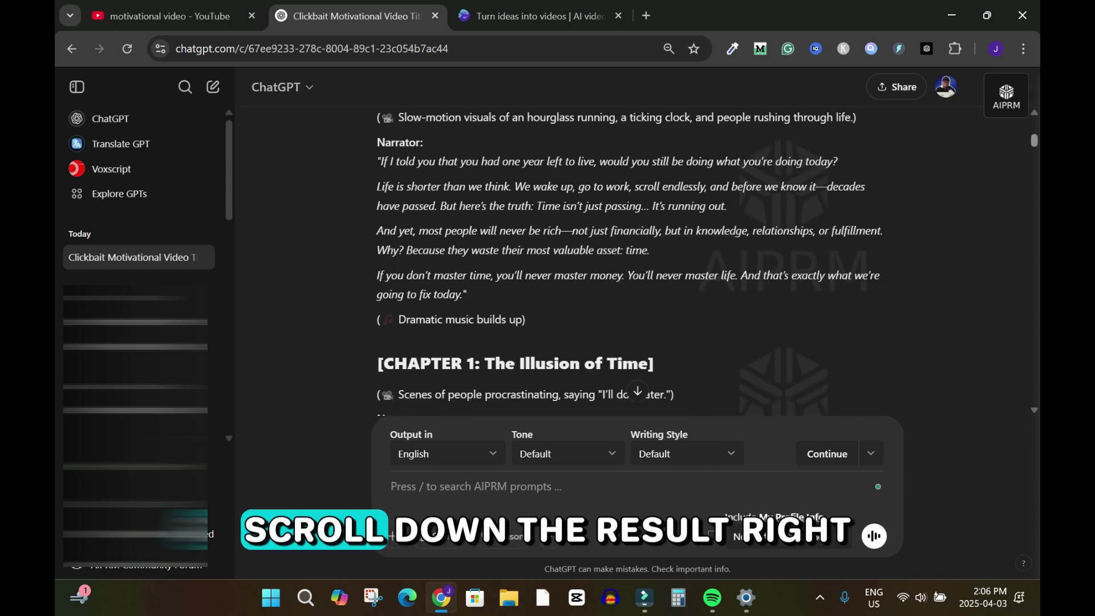
{"action": "scroll", "coordinate": [628, 256], "scroll_direction": "down", "scroll_amount": 20}
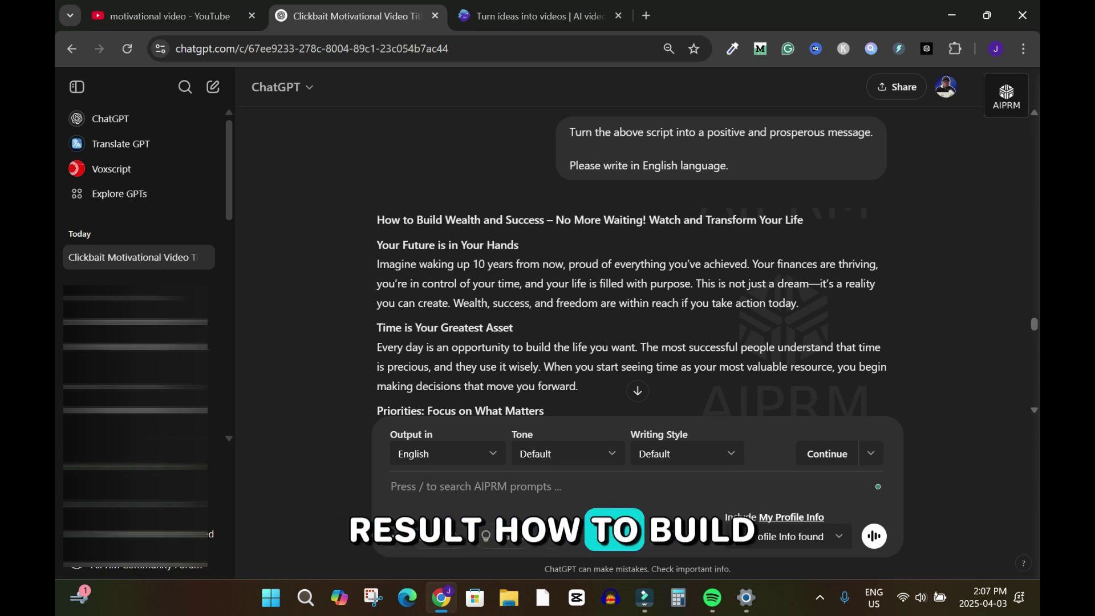
{"action": "scroll", "coordinate": [631, 256], "scroll_direction": "down", "scroll_amount": 15}
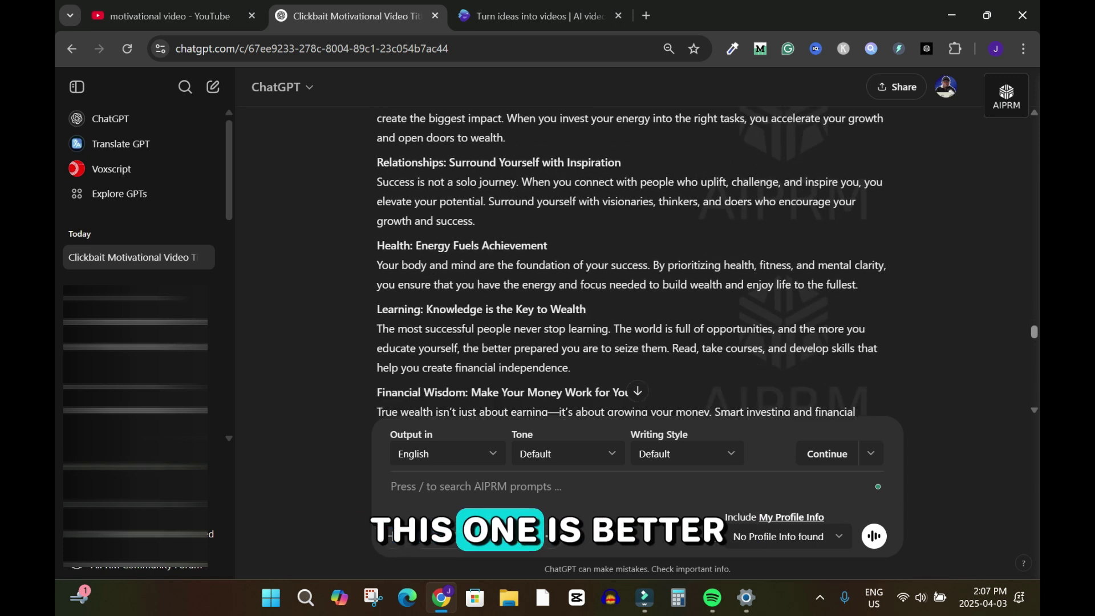
Step: Copy the 'How to Build Wealth and Success' script and switch to invideo AI
{"action": "scroll", "coordinate": [631, 257], "scroll_direction": "up", "scroll_amount": 10}
{"action": "left_click_drag", "start_coordinate": [376, 247], "coordinate": [730, 297]}
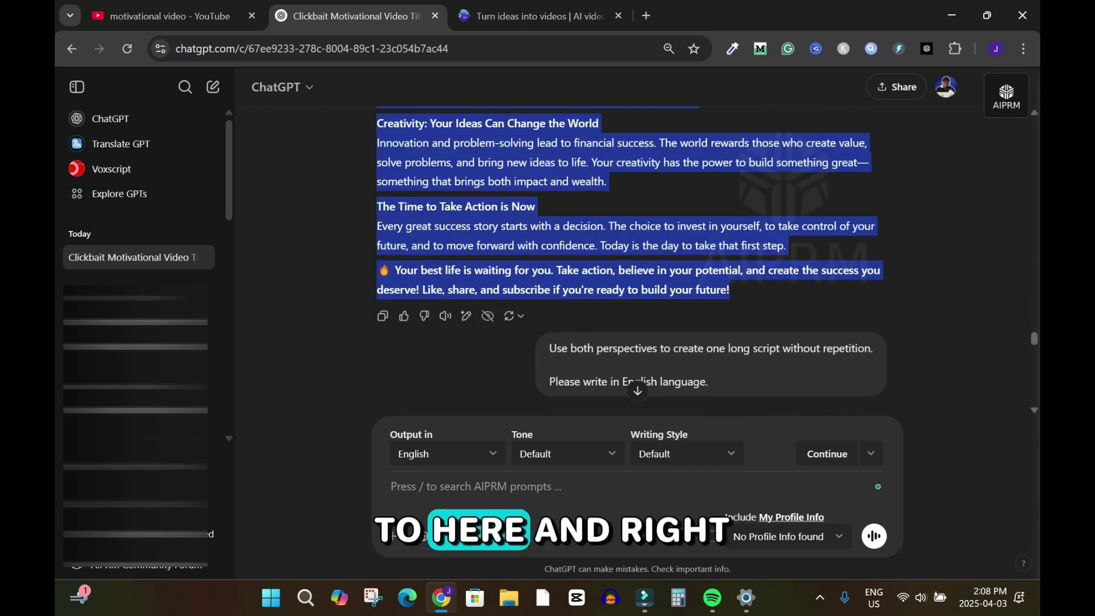
{"action": "scroll", "coordinate": [262, 322], "scroll_direction": "up", "scroll_amount": 1}
{"action": "right_click", "coordinate": [263, 322]}
{"action": "left_click", "coordinate": [282, 331]}
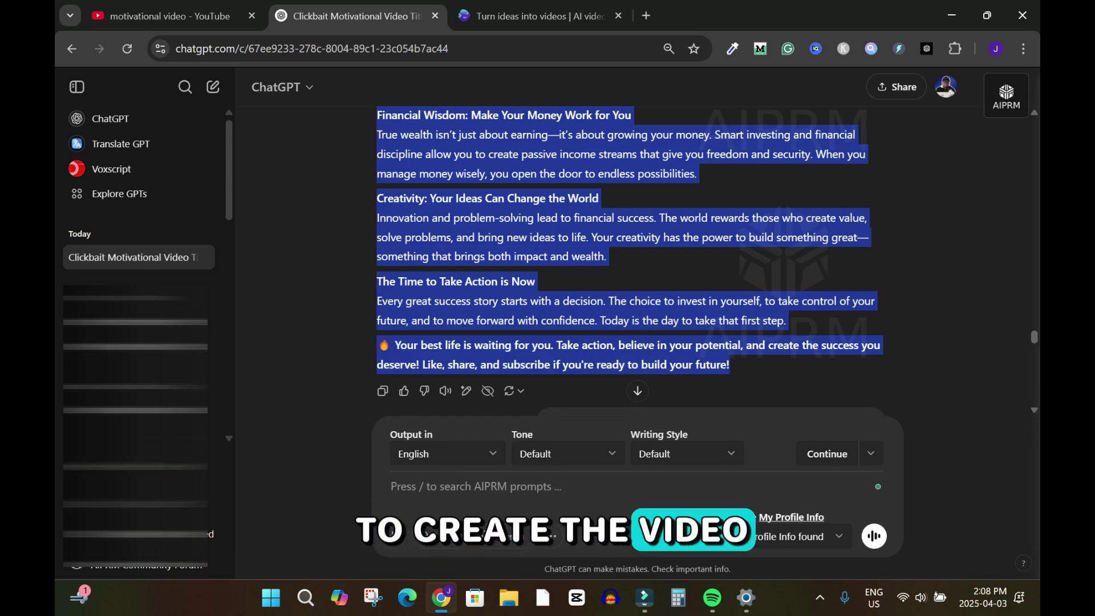
{"action": "key", "text": "ctrl+Tab"}
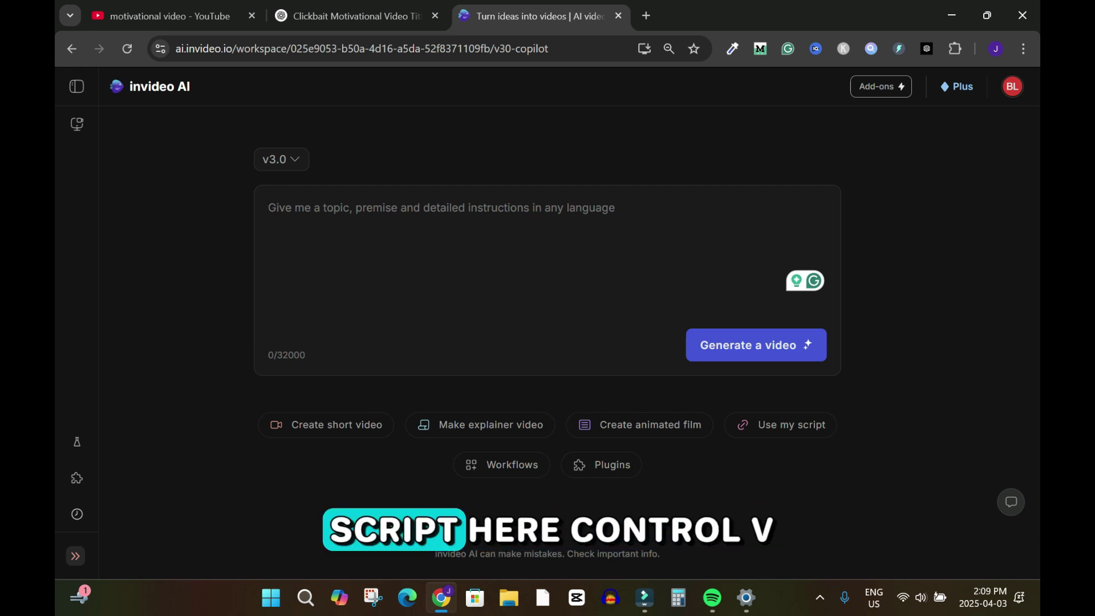
Step: Paste the 3062-character wealth script into invideo AI's prompt and generate a video
{"action": "key", "text": "ctrl+v"}
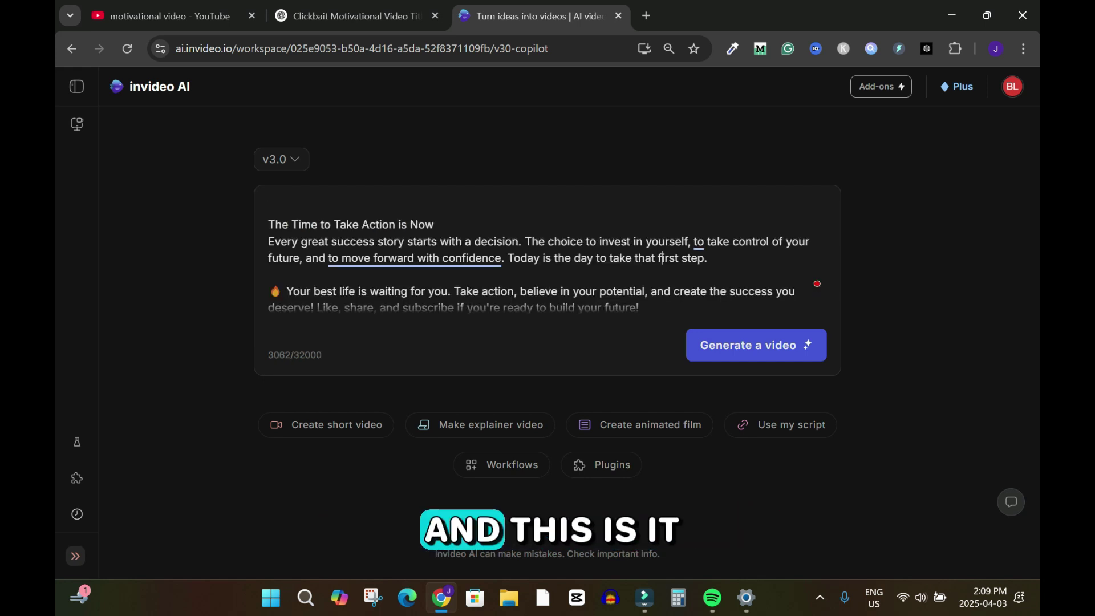
{"action": "scroll", "coordinate": [662, 258], "scroll_direction": "up", "scroll_amount": 10}
{"action": "scroll", "coordinate": [817, 283], "scroll_direction": "up", "scroll_amount": 10}
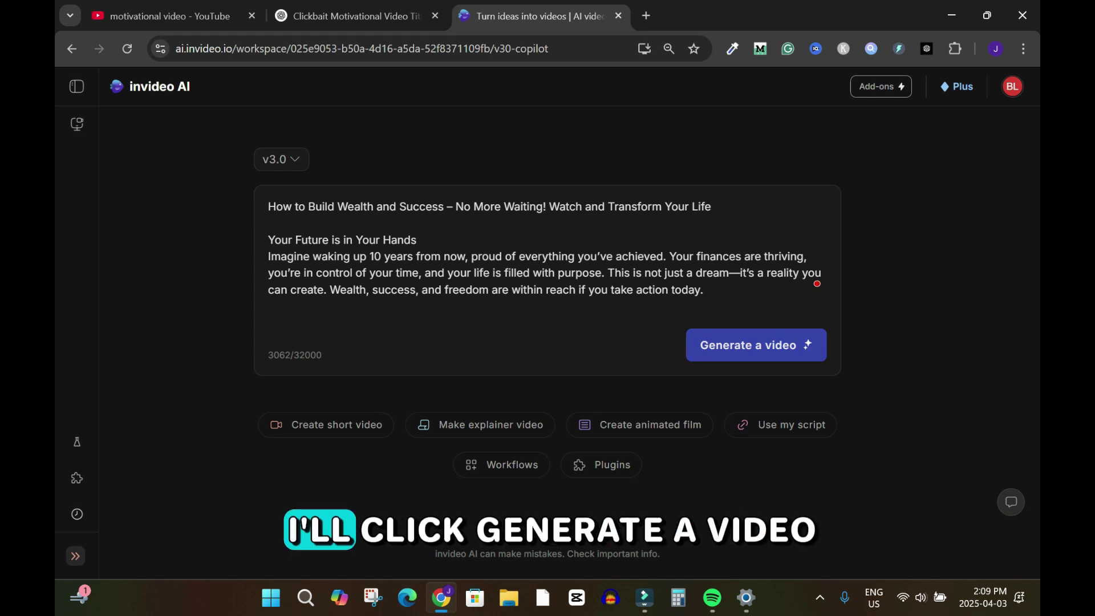
{"action": "left_click", "coordinate": [798, 345]}
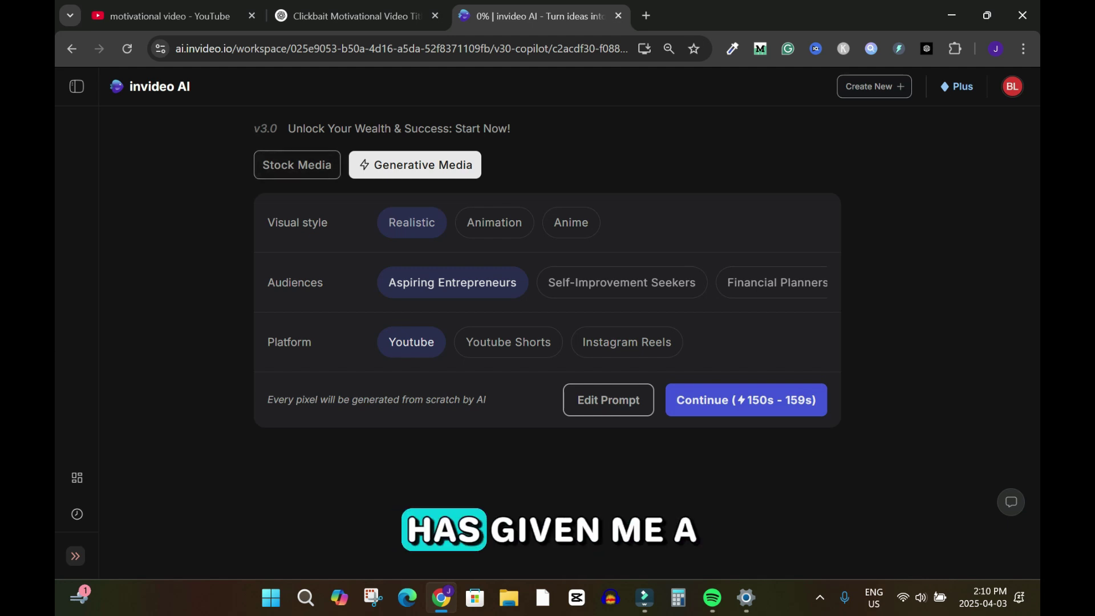
Step: Choose stock media instead of generative media for 'Unlock Your Wealth & Success: Start Now!'
{"action": "left_click", "coordinate": [399, 128]}
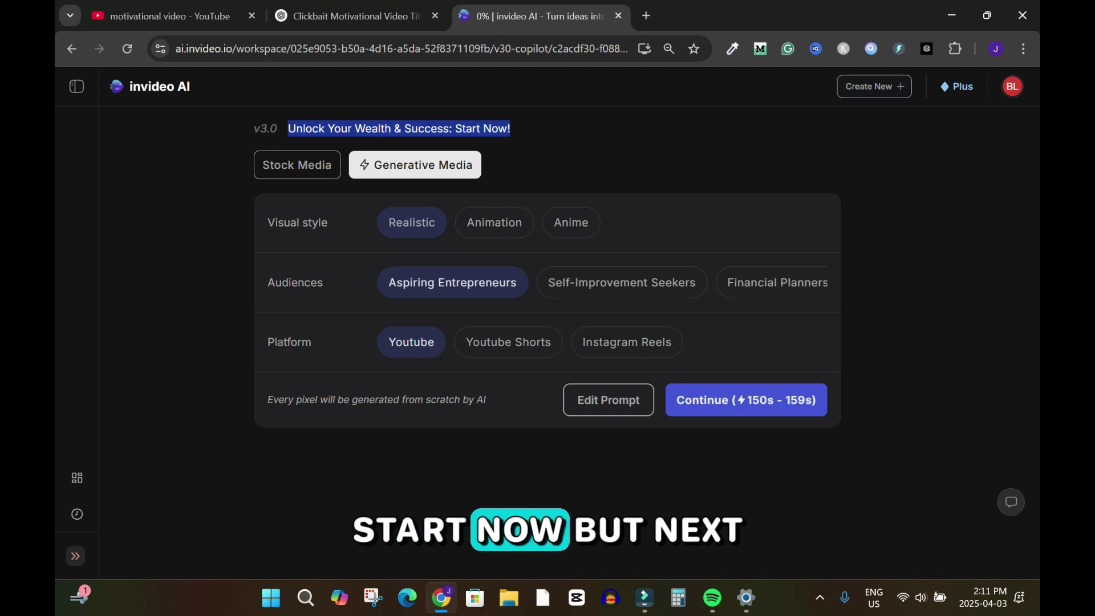
{"action": "left_click", "coordinate": [274, 142]}
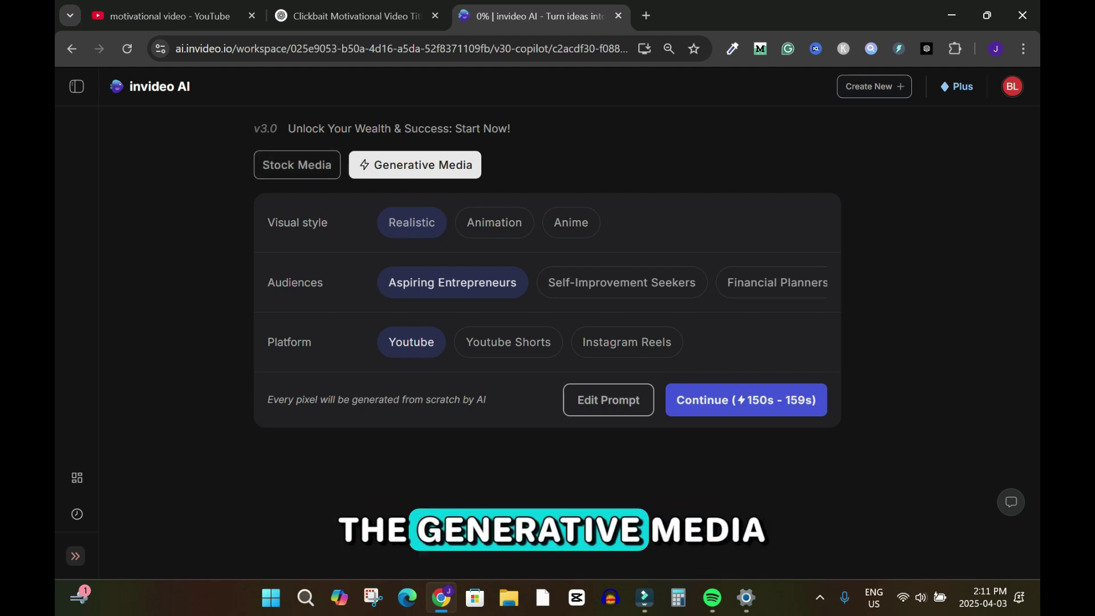
{"action": "left_click", "coordinate": [297, 164]}
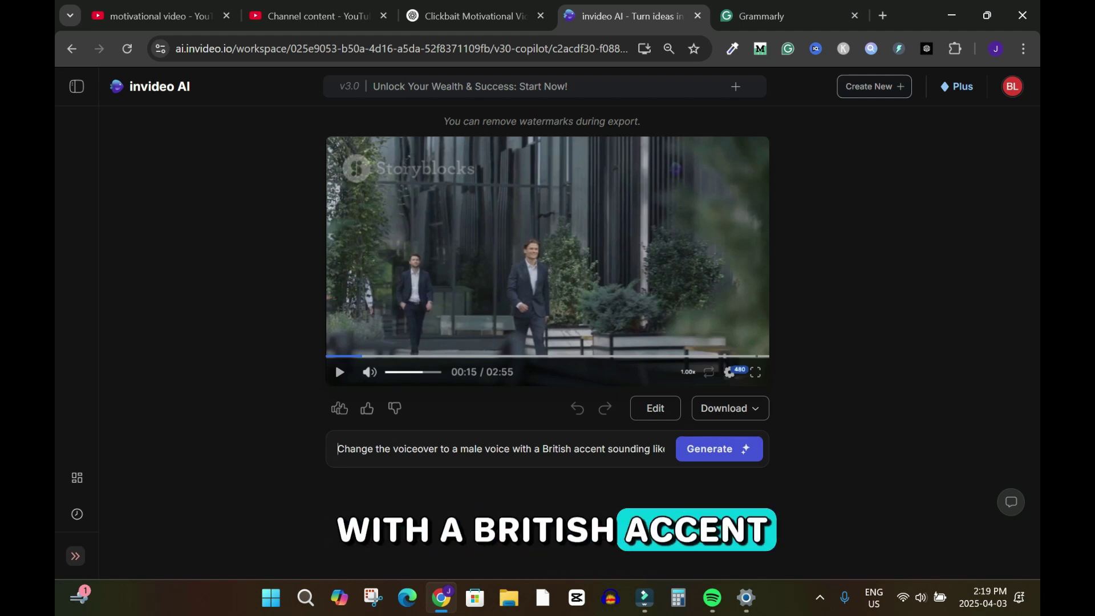
Step: Request a Sean Connery-style British male voiceover and positive upbeat background music
{"action": "type", "text": "e Sean Connery"}
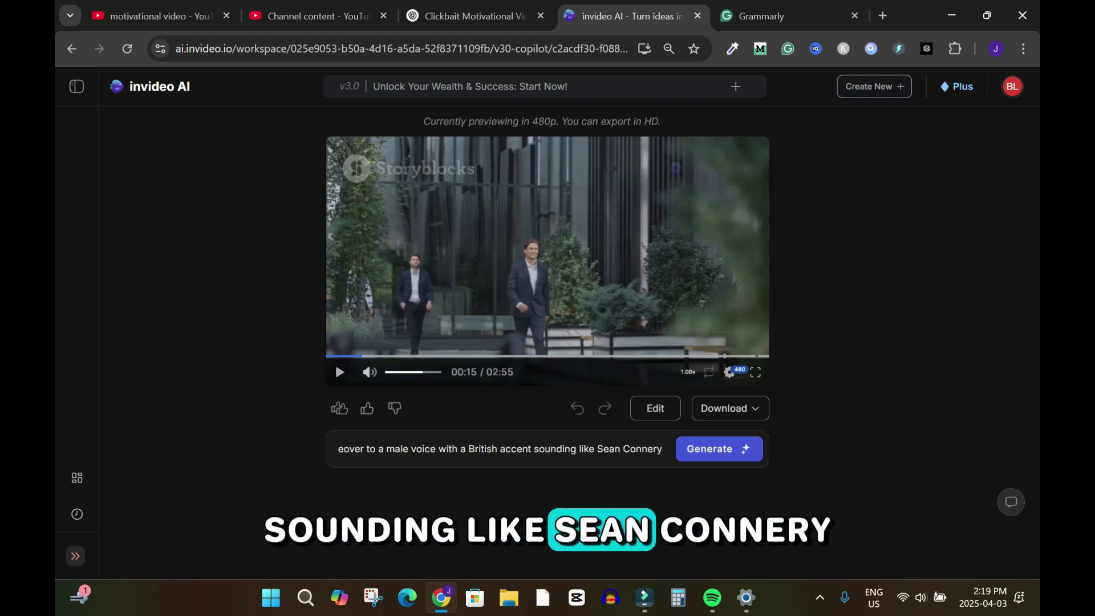
{"action": "type", "text": ". Also, change the background music a positive up bea"}
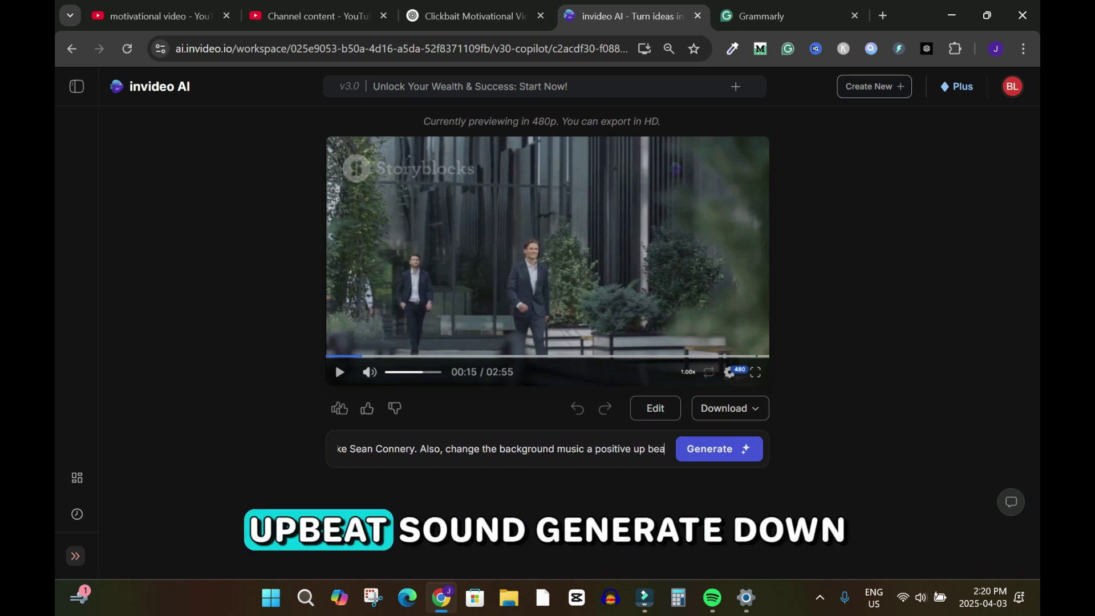
{"action": "type", "text": "t sound."}
{"action": "key", "text": "Return"}
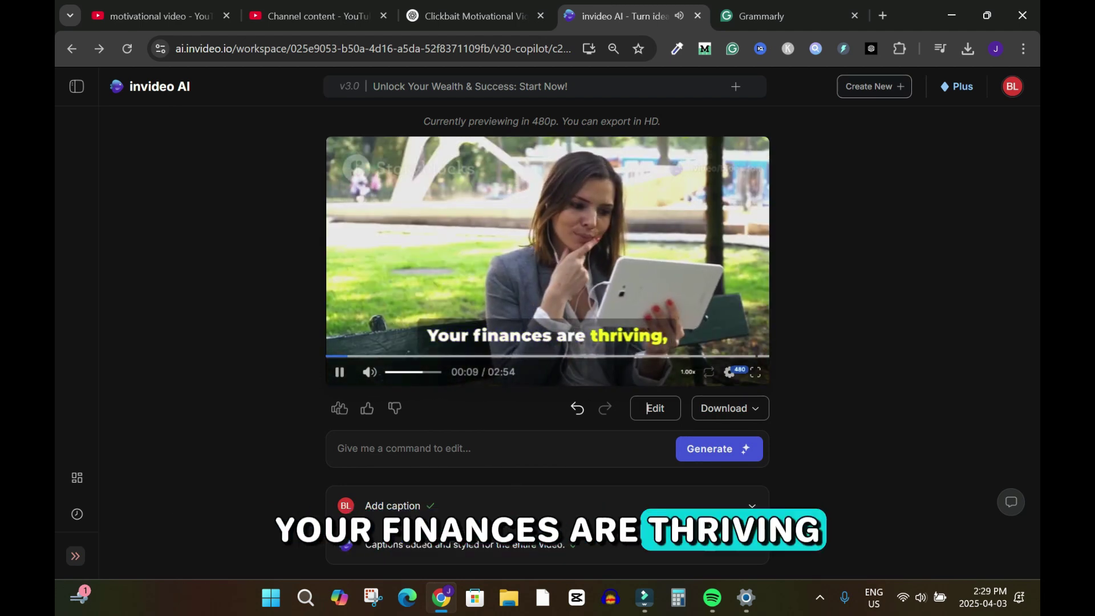
Step: Pause the preview and open the Download video settings
{"action": "key", "text": "space"}
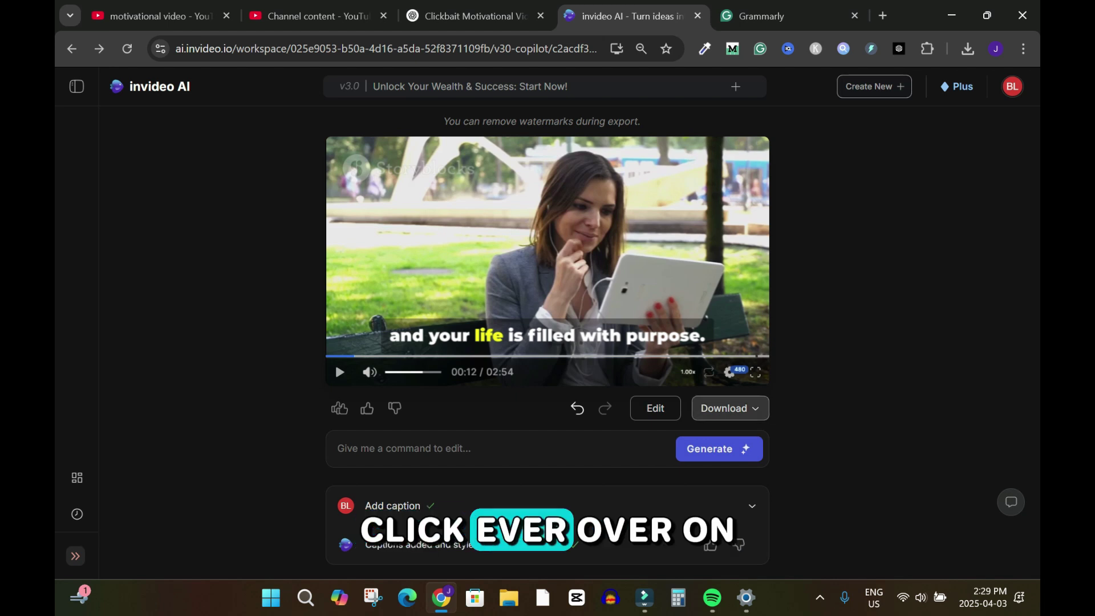
{"action": "left_click", "coordinate": [730, 408]}
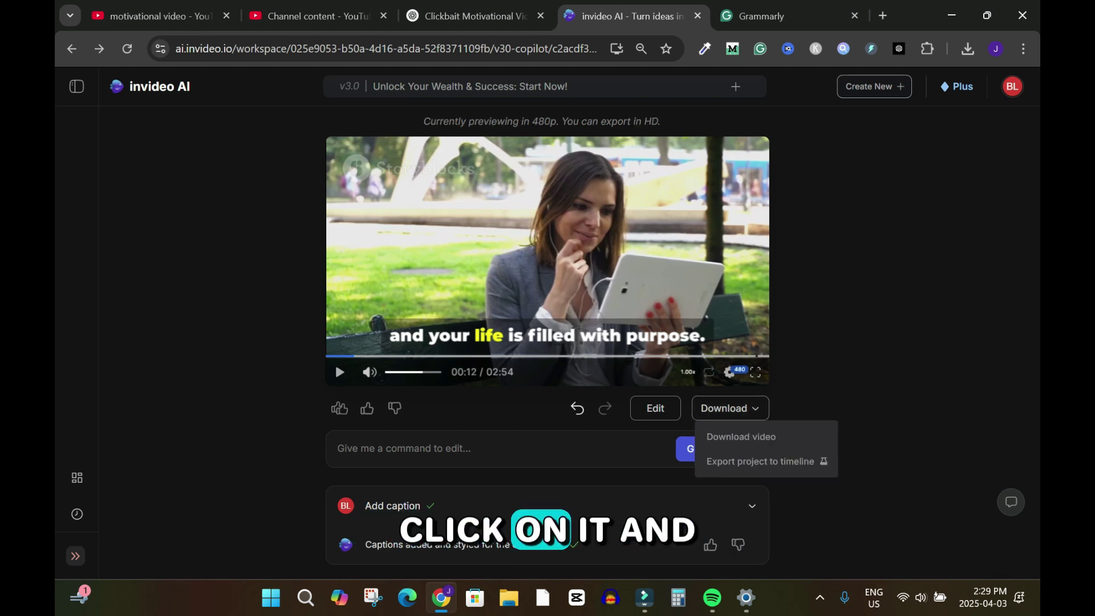
{"action": "left_click", "coordinate": [739, 435]}
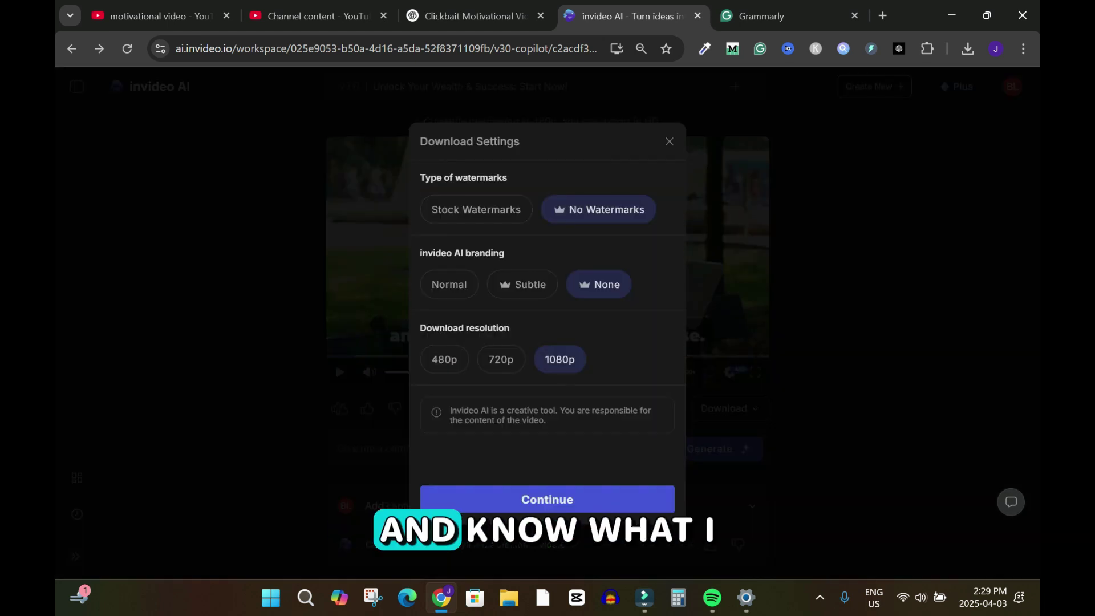